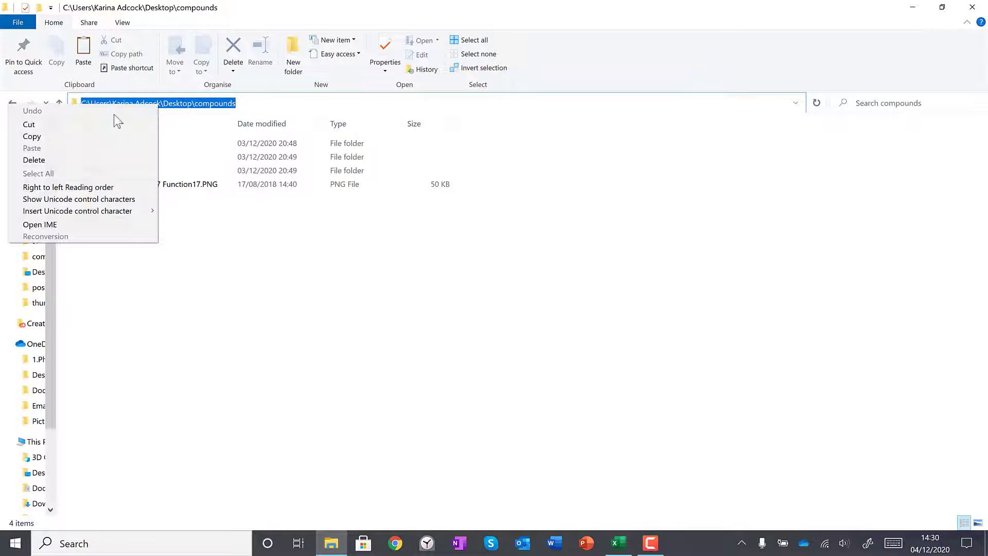
Copy the compounds folder's path from the File Explorer address bar and switch to the blank Book1 workbook
left_click(82, 137)
left_click(274, 267)
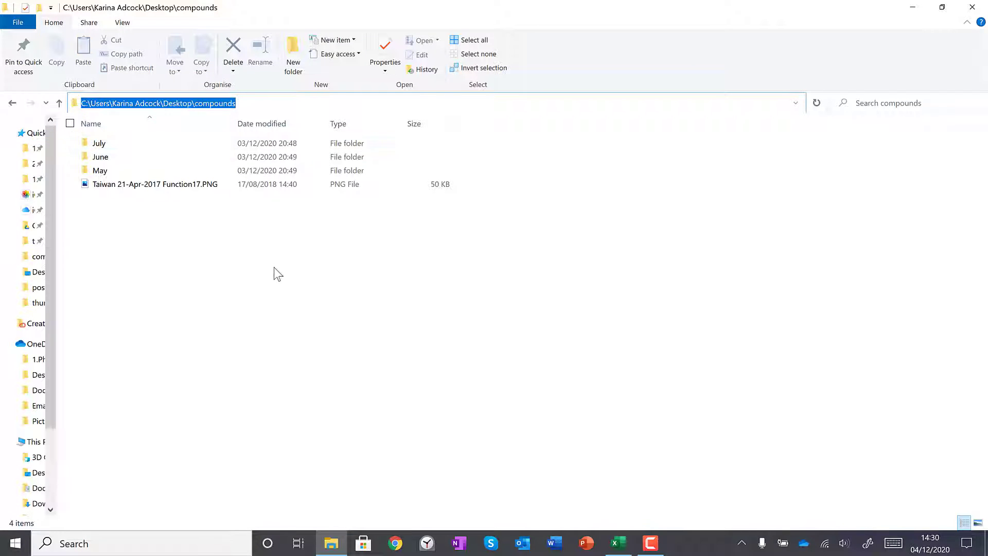
left_click(612, 542)
Create a From Folder query on the pasted compounds path, listing its 14 files
left_click(280, 33)
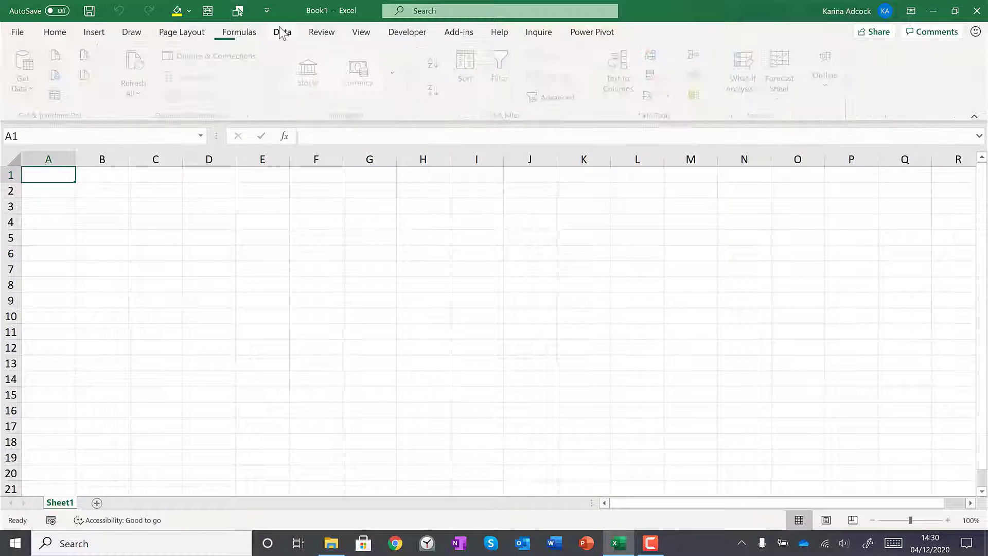
left_click(34, 98)
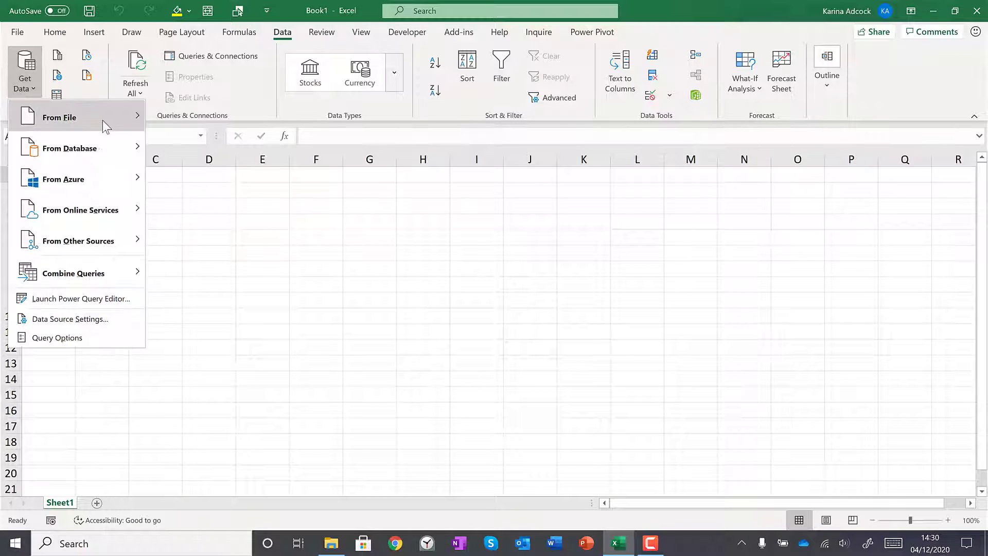
mouse_move(104, 119)
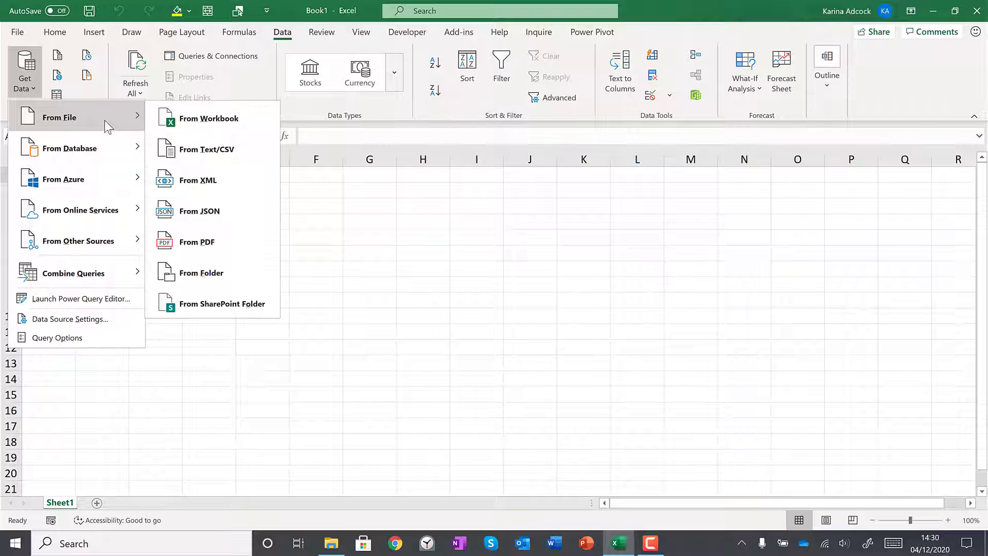
left_click(247, 271)
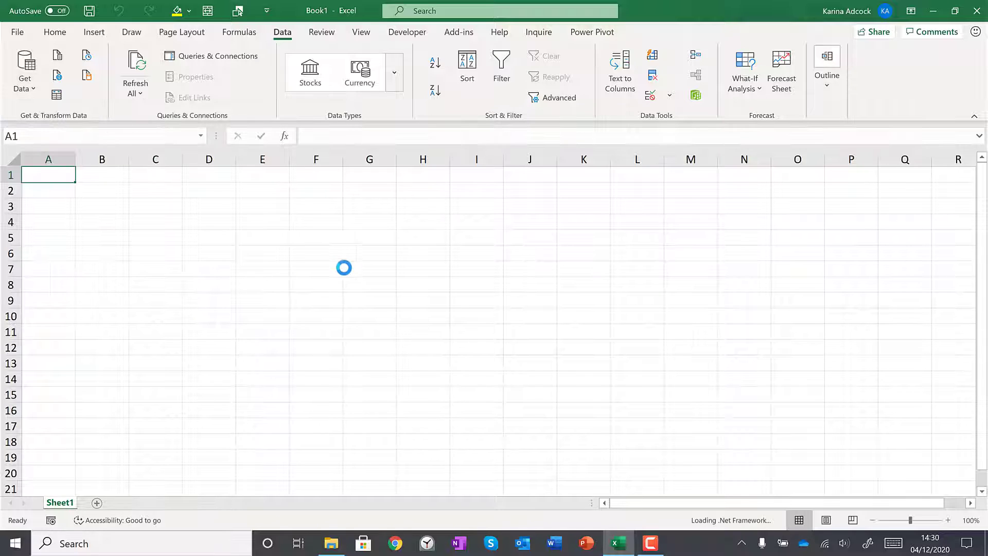
left_click(357, 251)
right_click(358, 252)
left_click(337, 299)
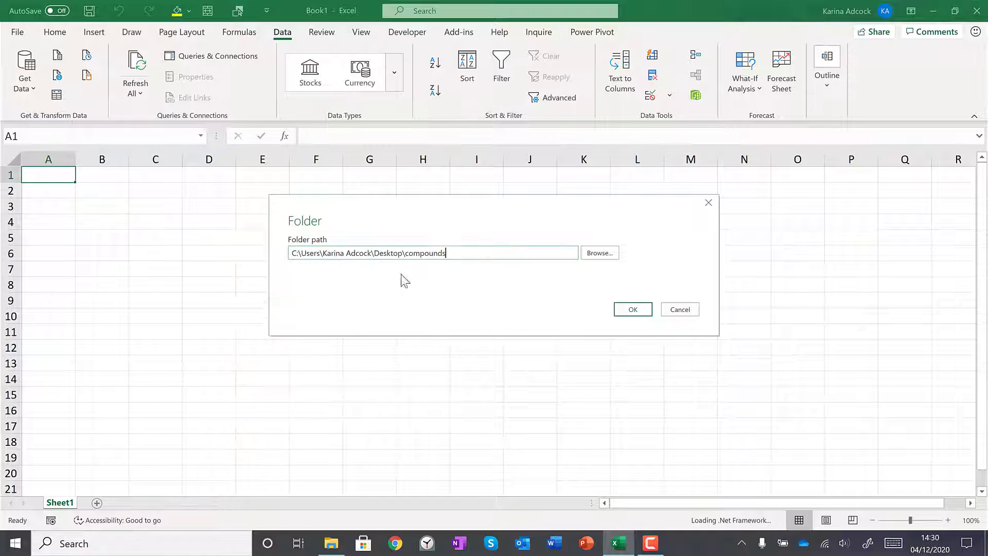
left_click(627, 309)
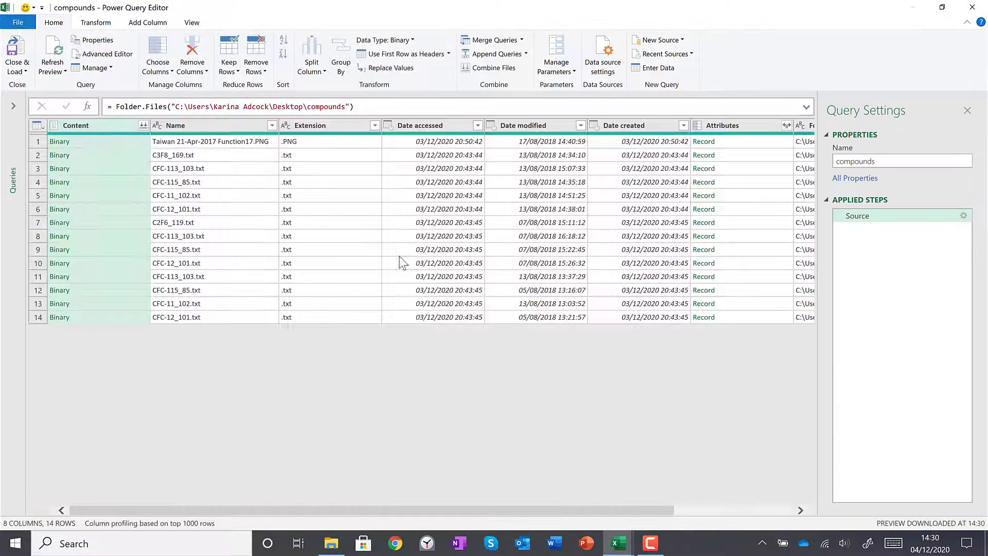
Expand the Attributes column to only the Size field, without the original column-name prefix
left_click(234, 127)
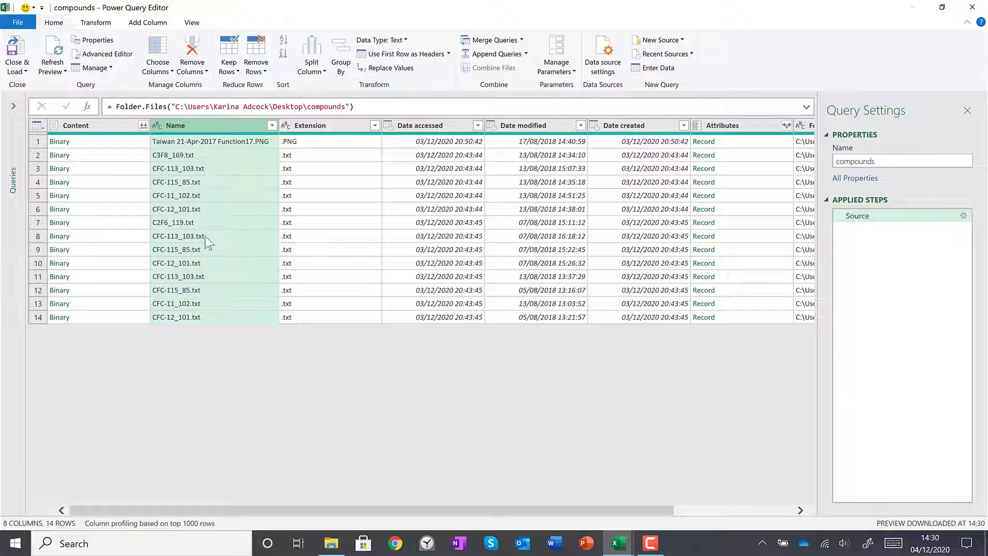
left_click_drag(233, 512, 553, 429)
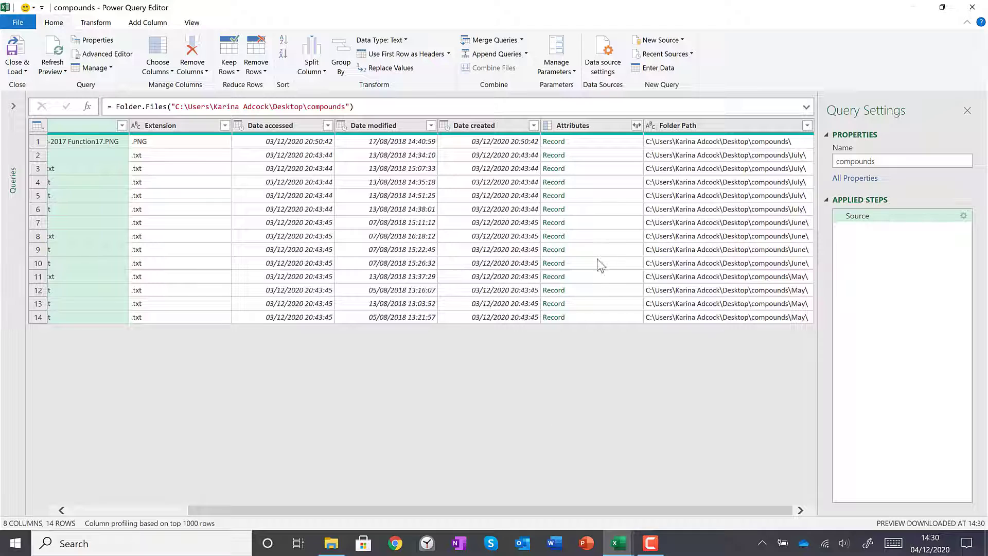
left_click(600, 129)
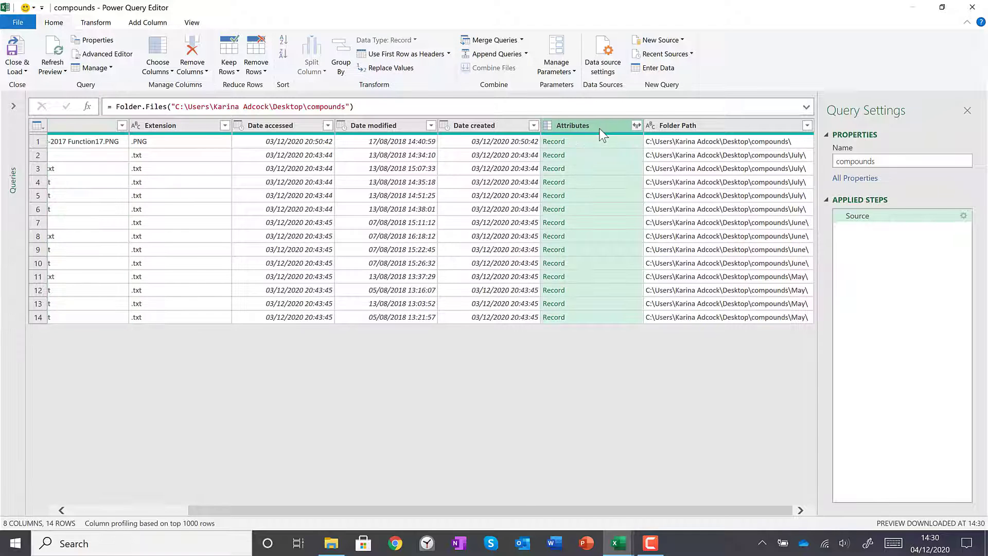
left_click(637, 126)
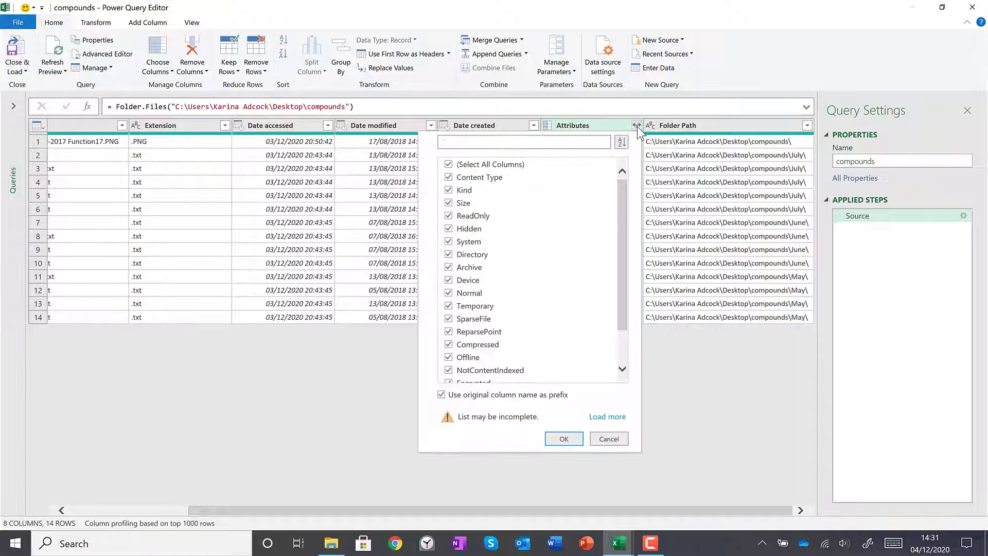
scroll(536, 289, "down", 2)
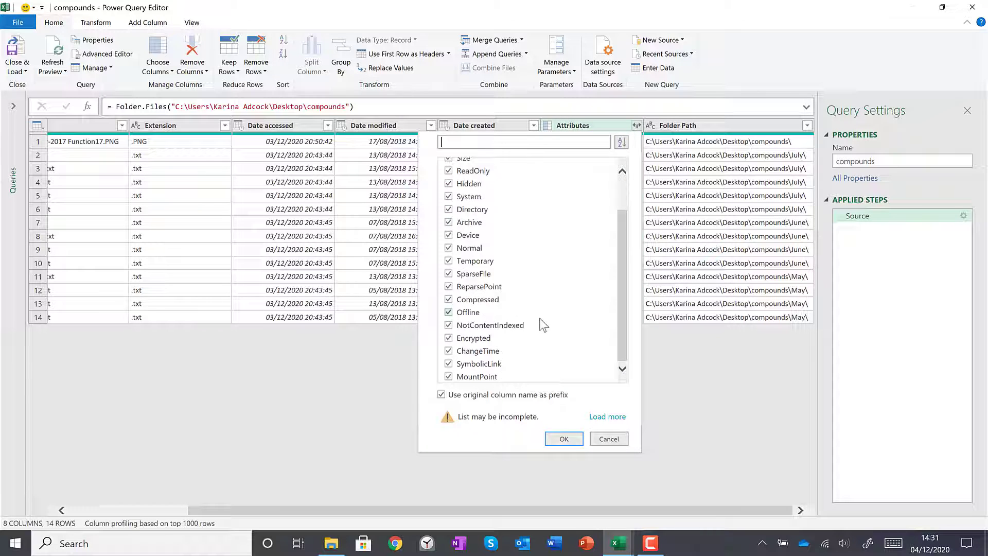
scroll(536, 288, "up", 3)
left_click(449, 165)
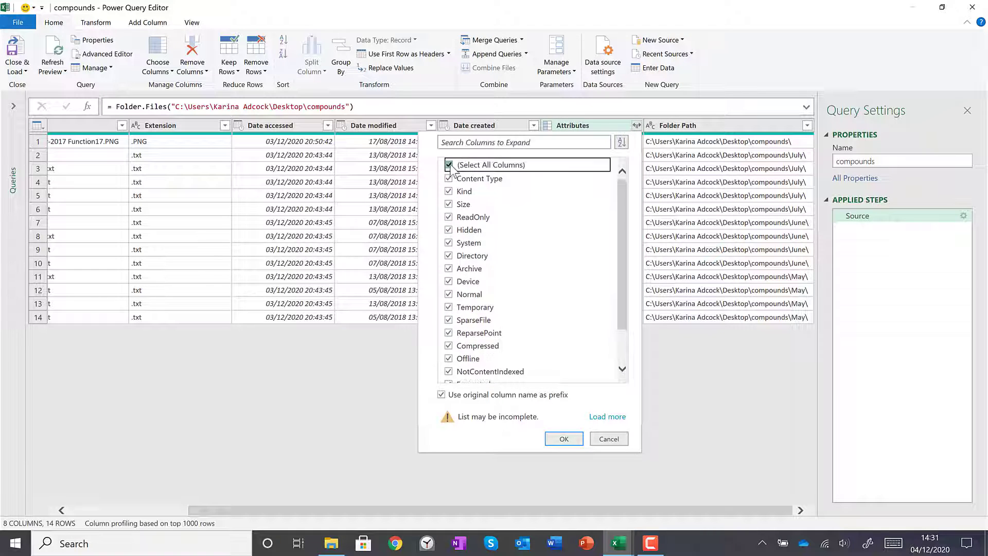
left_click(464, 205)
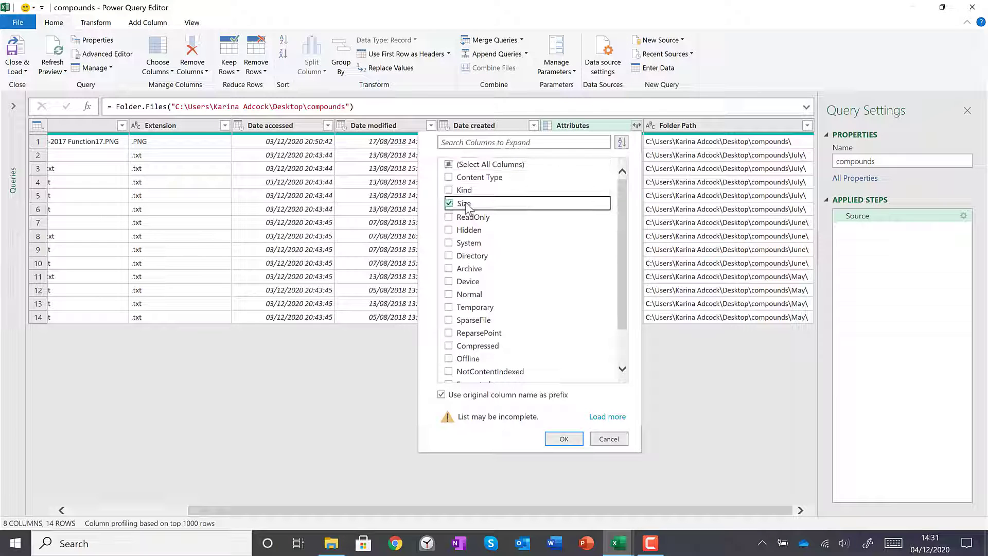
left_click(441, 395)
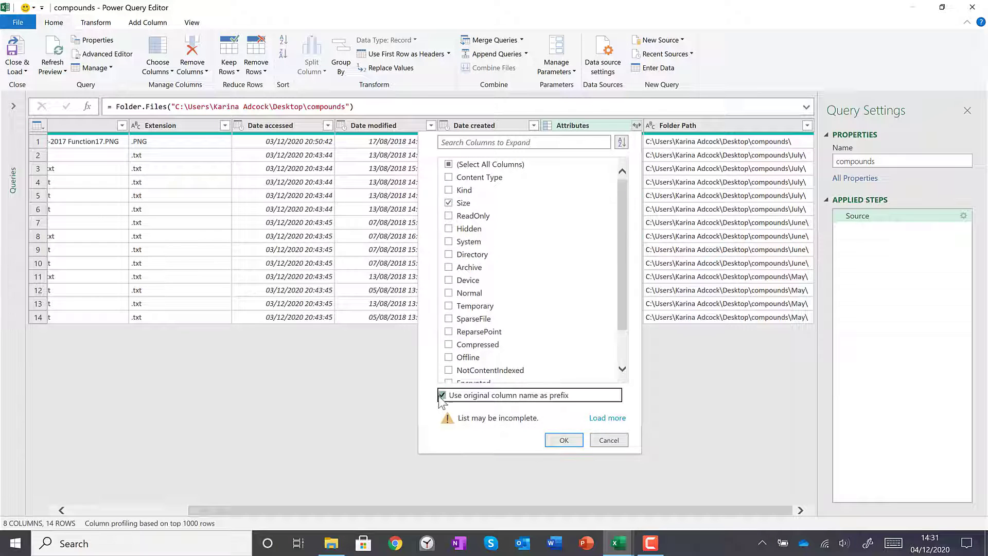
left_click(553, 441)
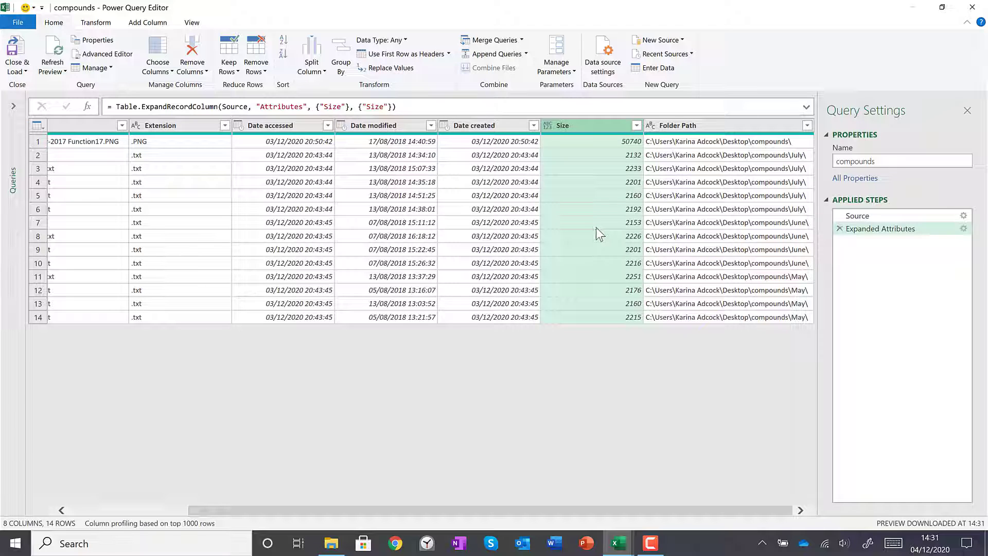
Delete the Content, Date accessed and Date created columns from the query
left_click_drag(536, 511, 365, 502)
left_click(101, 128)
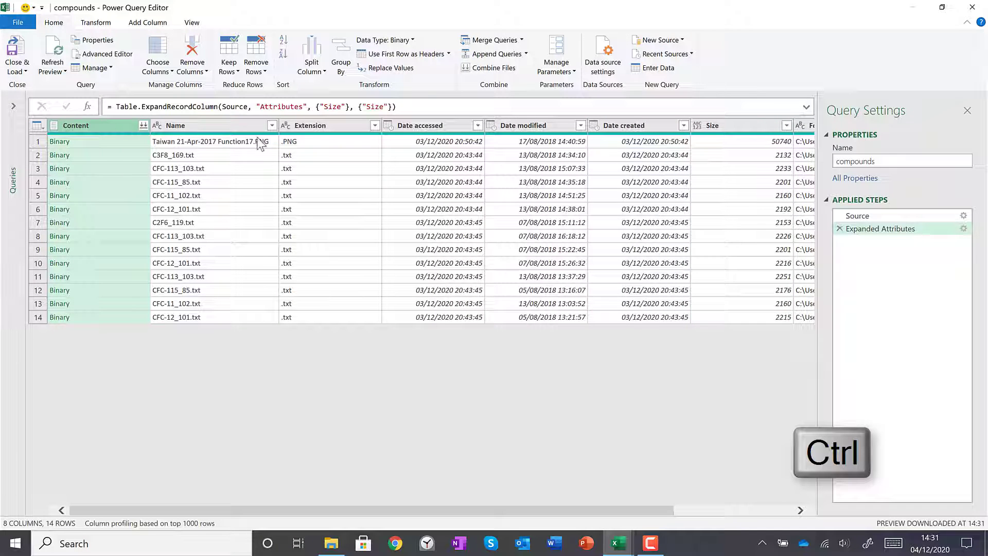
left_click(453, 129, "ctrl")
left_click(652, 130, "ctrl")
key("Delete")
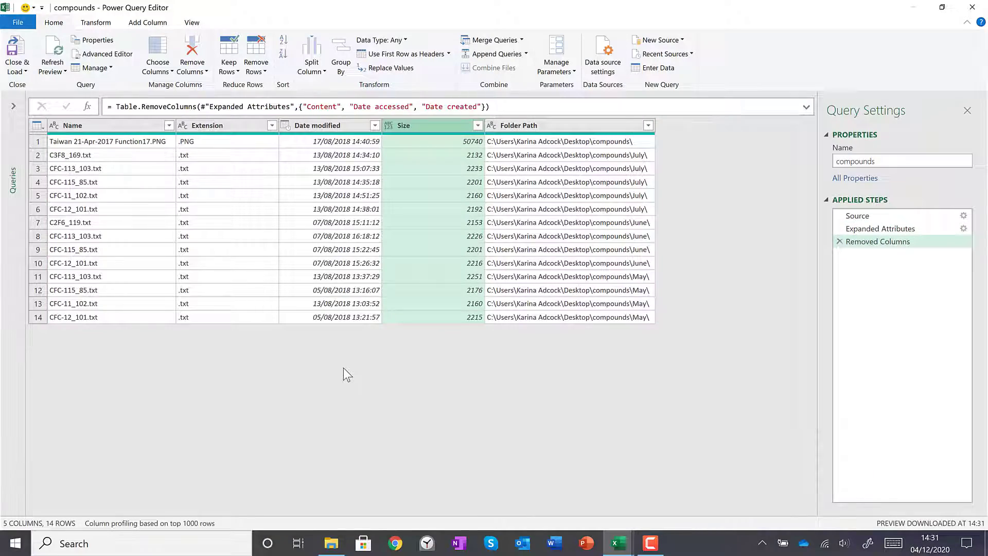
left_click(150, 165)
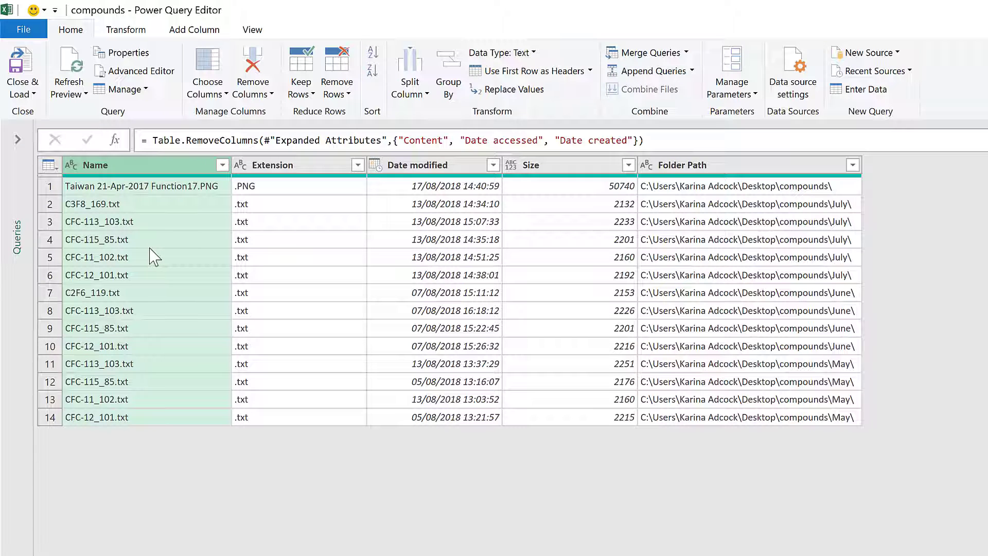
Trim the Name column to the text before the '.' delimiter, dropping the extensions
left_click(138, 36)
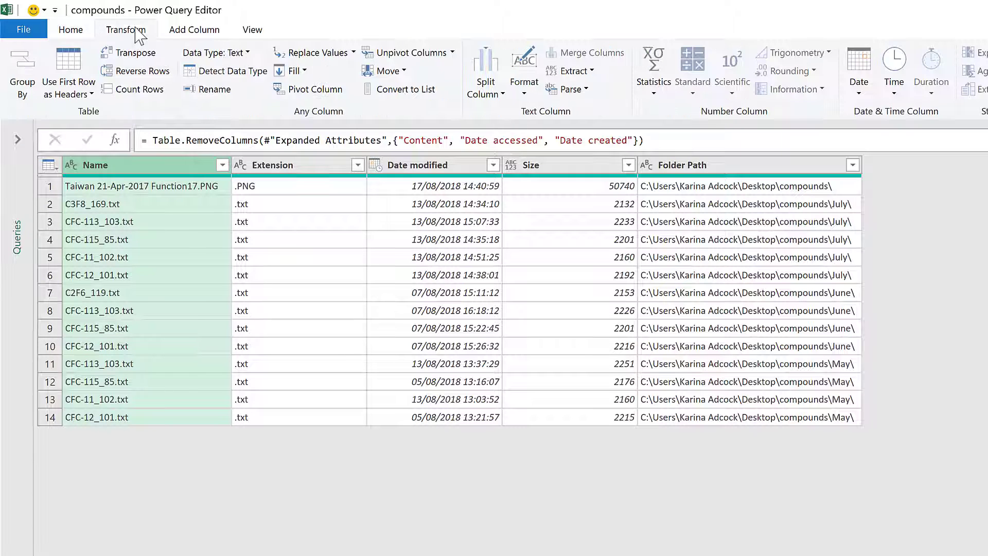
left_click(574, 71)
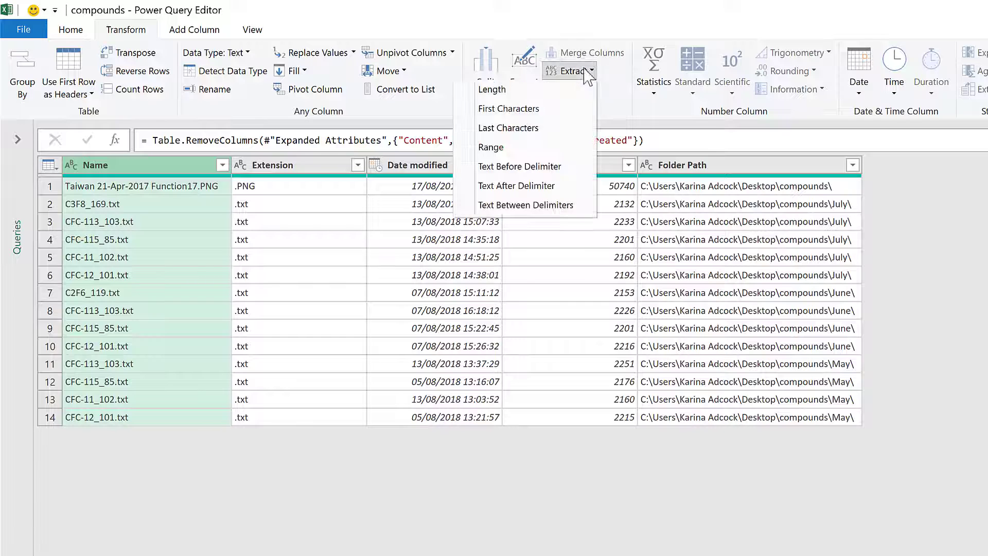
left_click(579, 170)
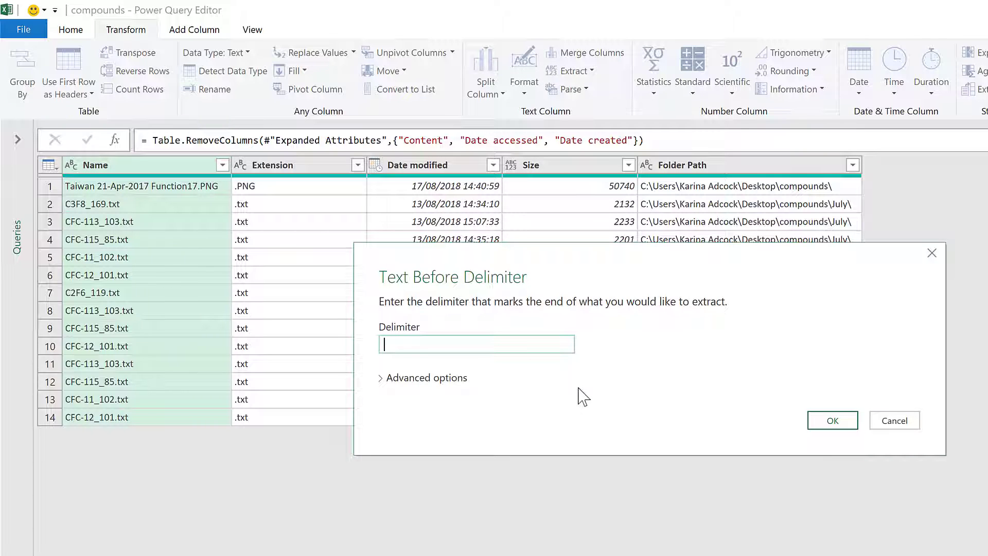
type(".")
left_click(821, 422)
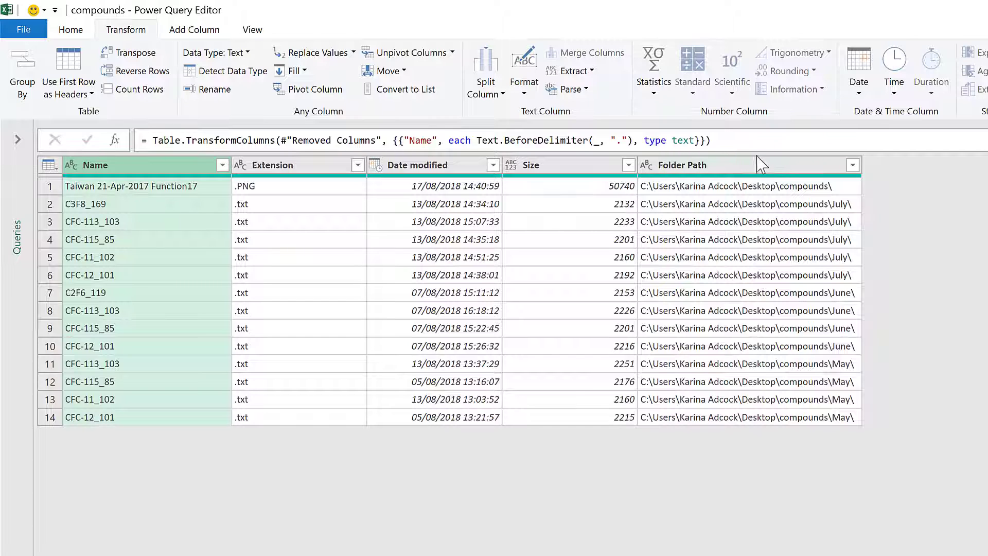
left_click(760, 169)
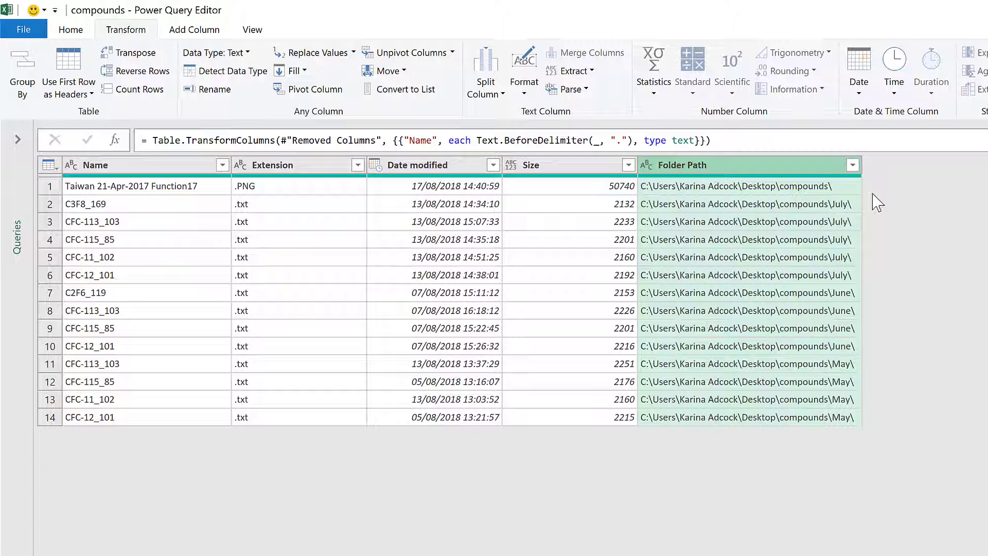
Extract Folder Path text between '\' and '\', scanning from the end, leaving the parent folder name
left_click(585, 75)
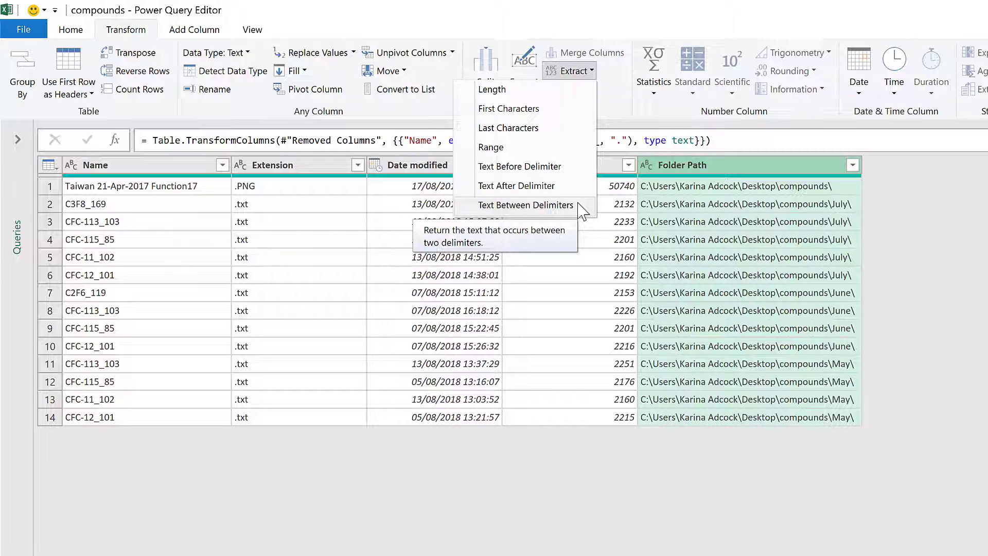
left_click(525, 205)
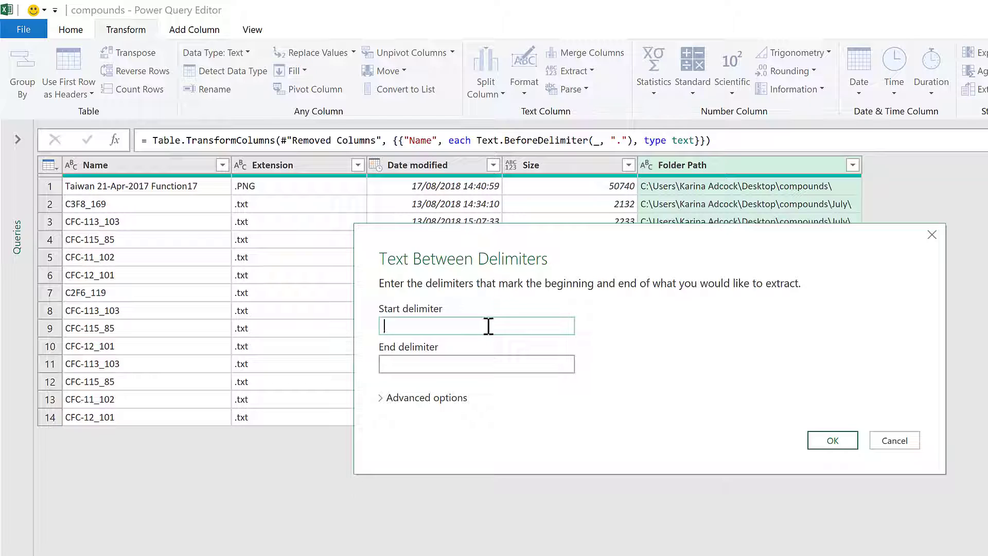
type("\\")
left_click(477, 367)
type("\\")
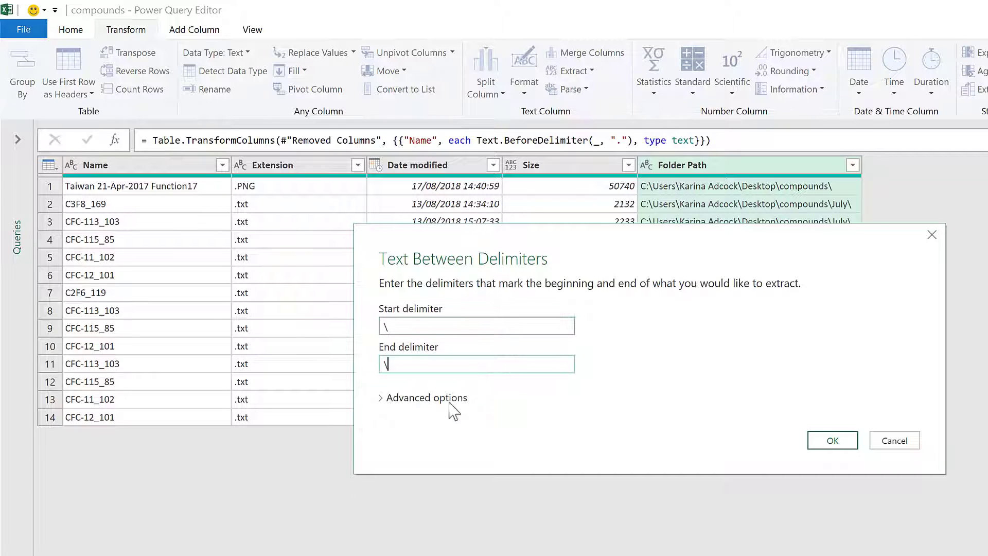
left_click(383, 400)
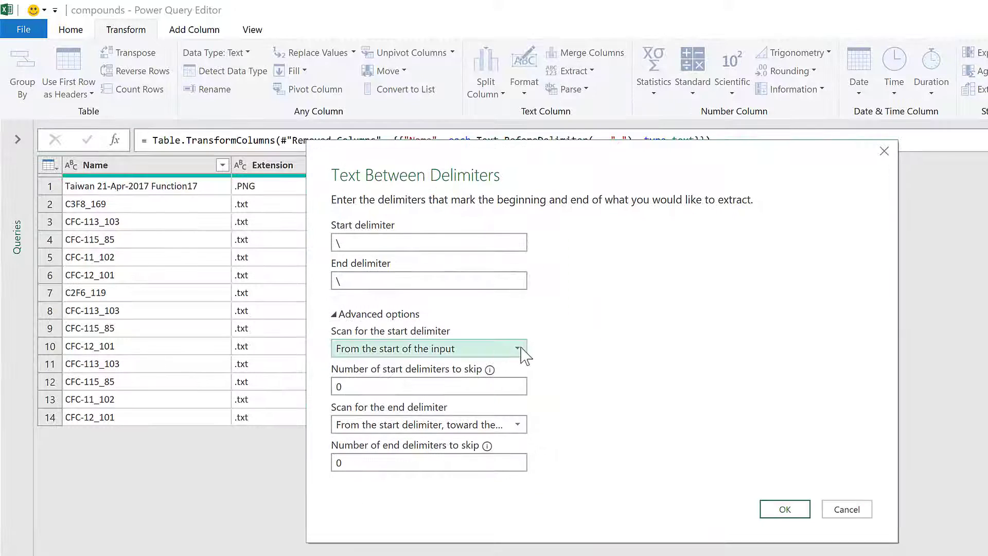
left_click(517, 348)
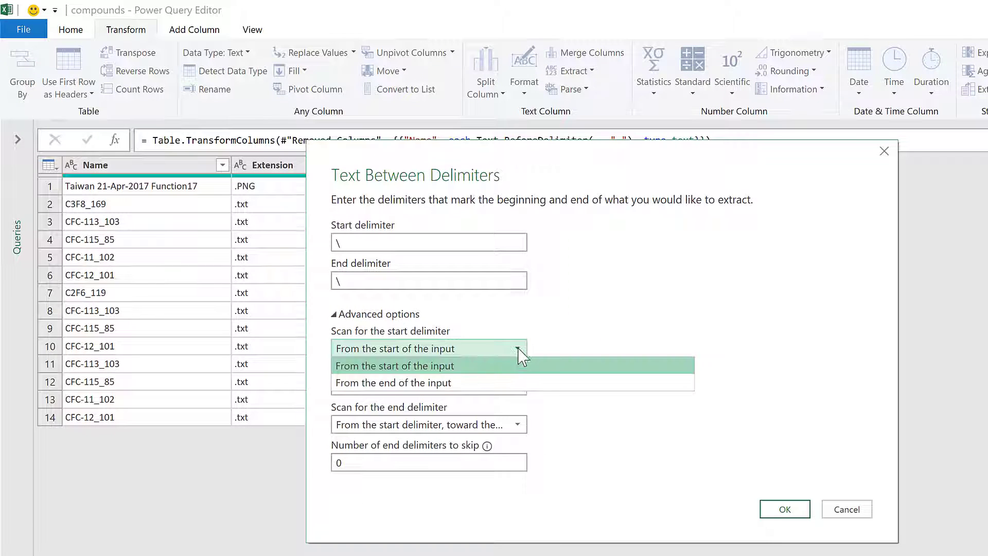
left_click(508, 383)
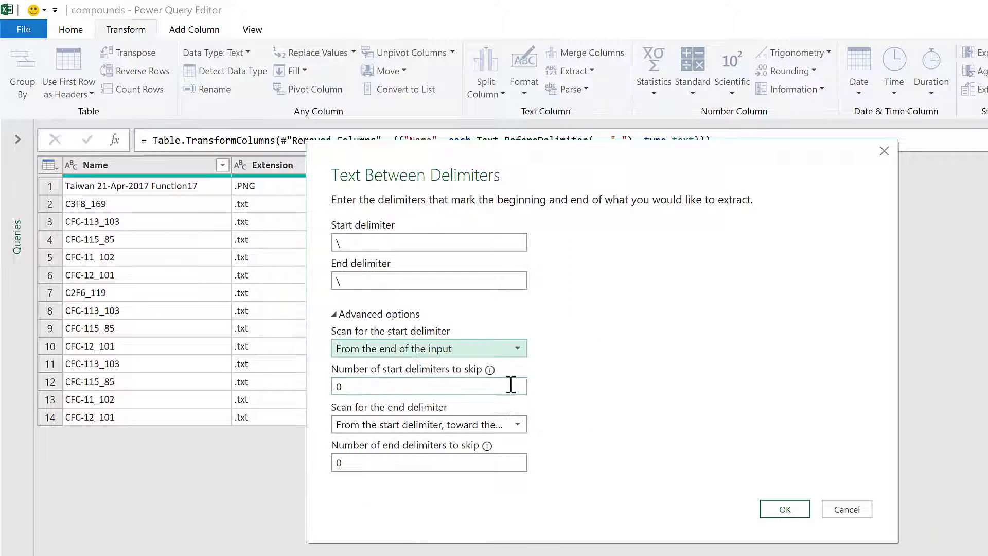
left_click(507, 424)
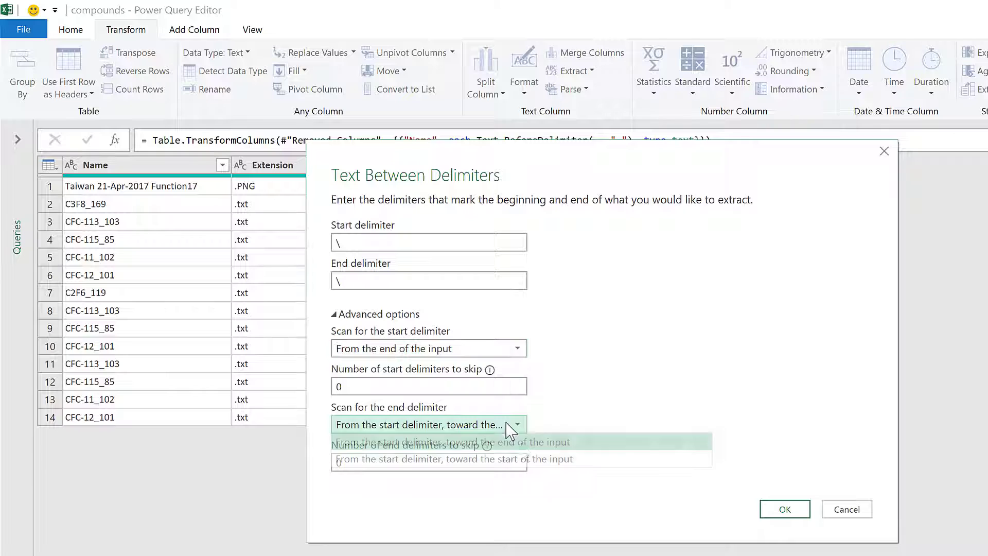
left_click(529, 460)
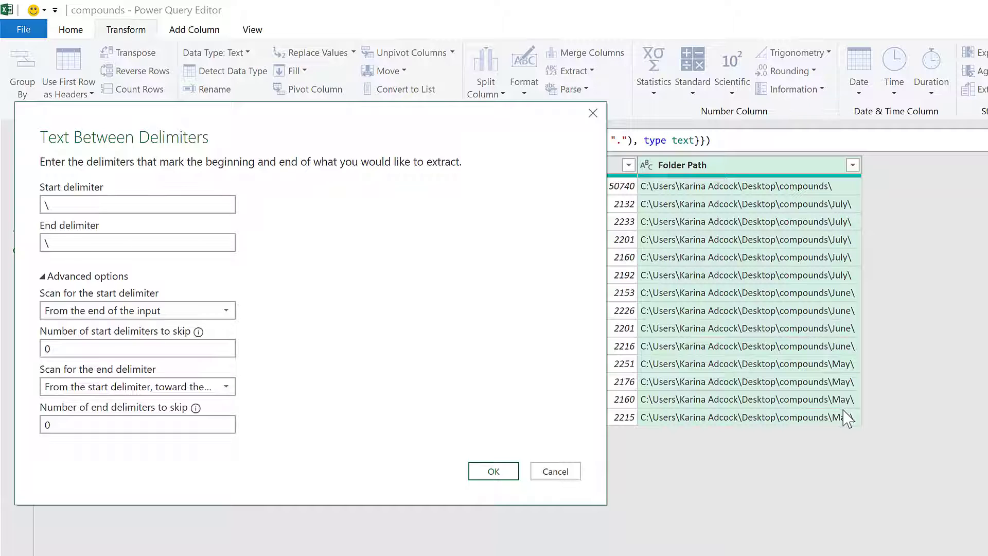
left_click(493, 472)
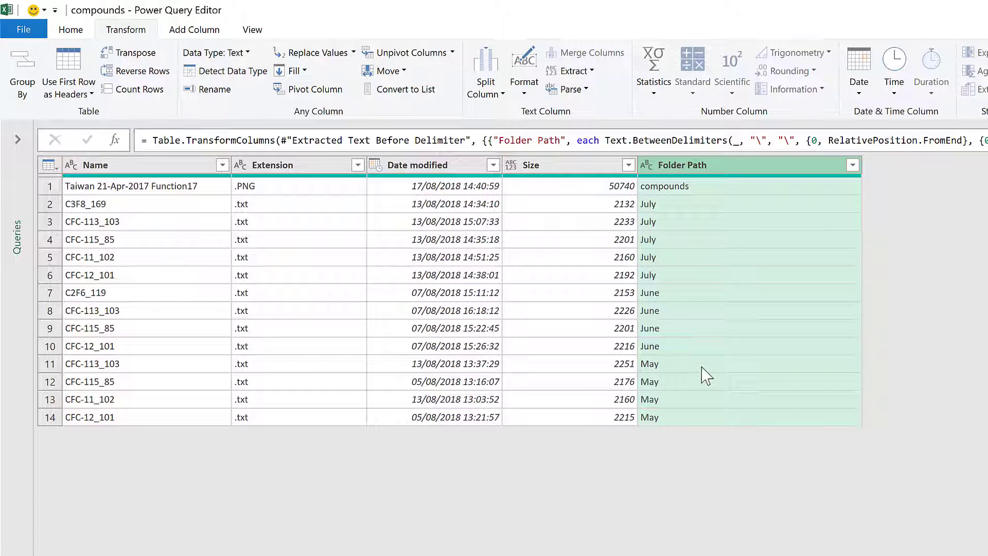
Close & Load the query into Book1 as the 14-file compounds table
left_click(70, 30)
left_click(19, 72)
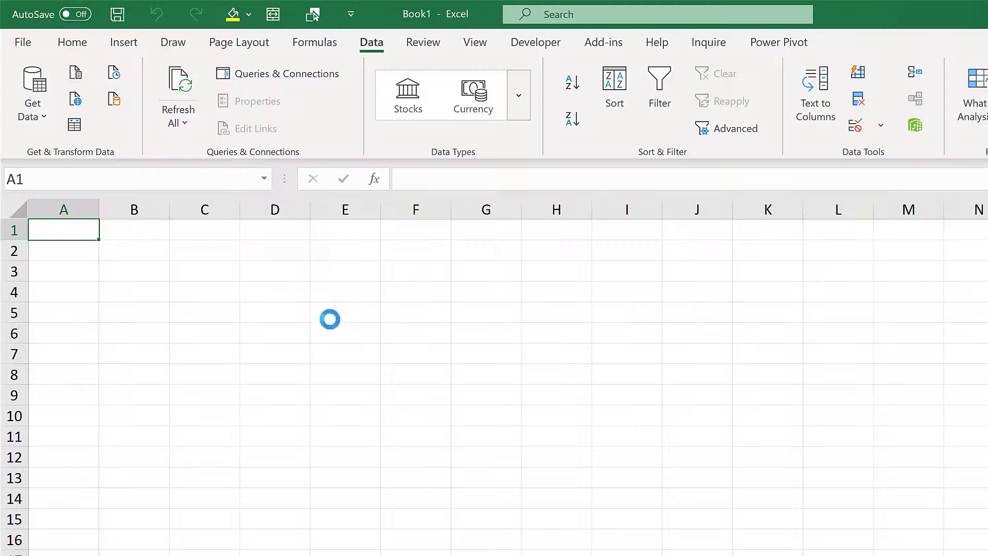
left_click(308, 301)
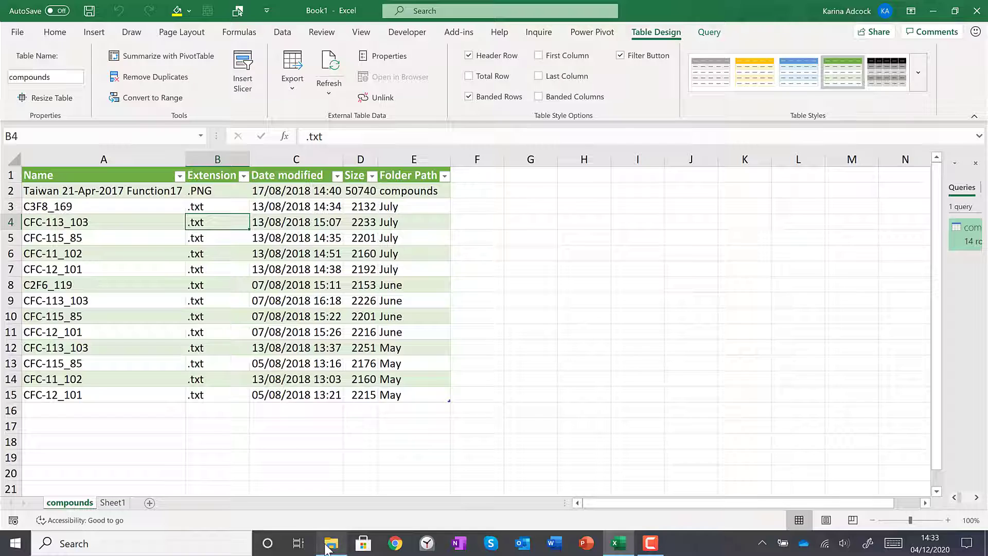
Paste the August folder of five text files into compounds and check its contents
left_click(328, 547)
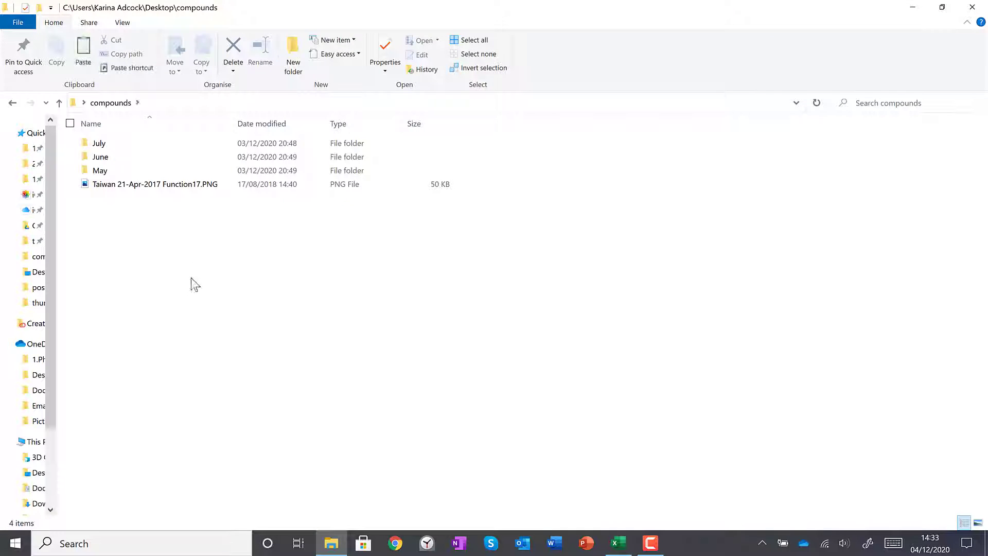
key("ctrl+v")
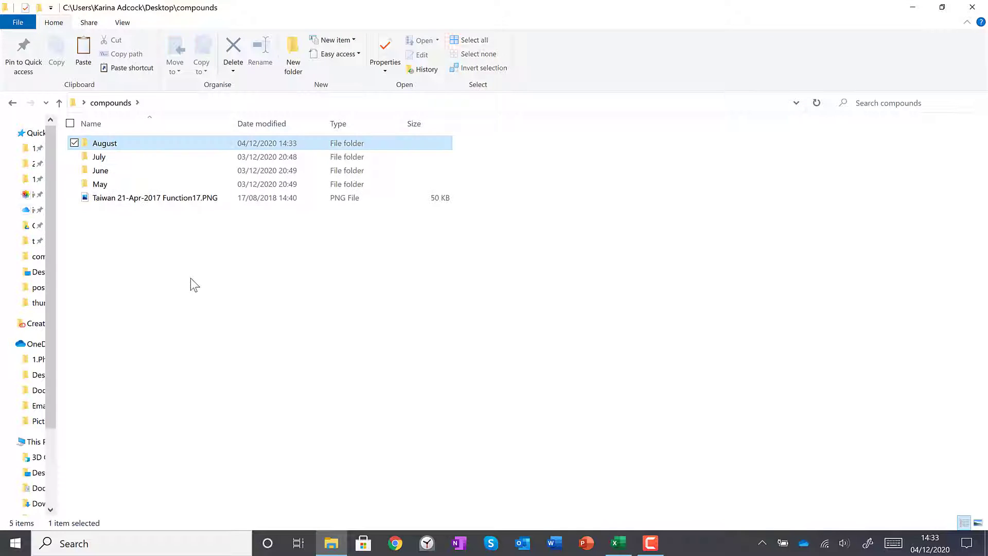
double_click(155, 147)
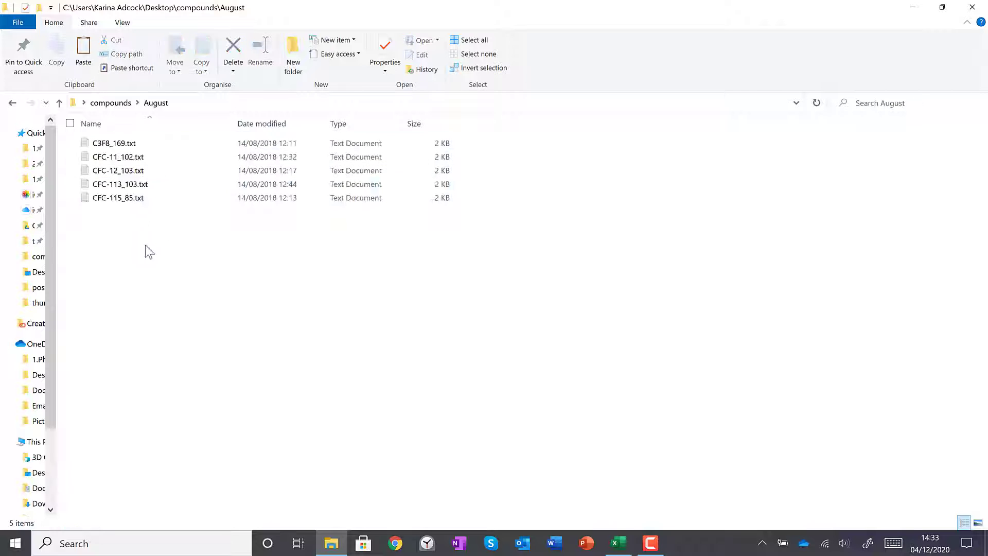
left_click(109, 103)
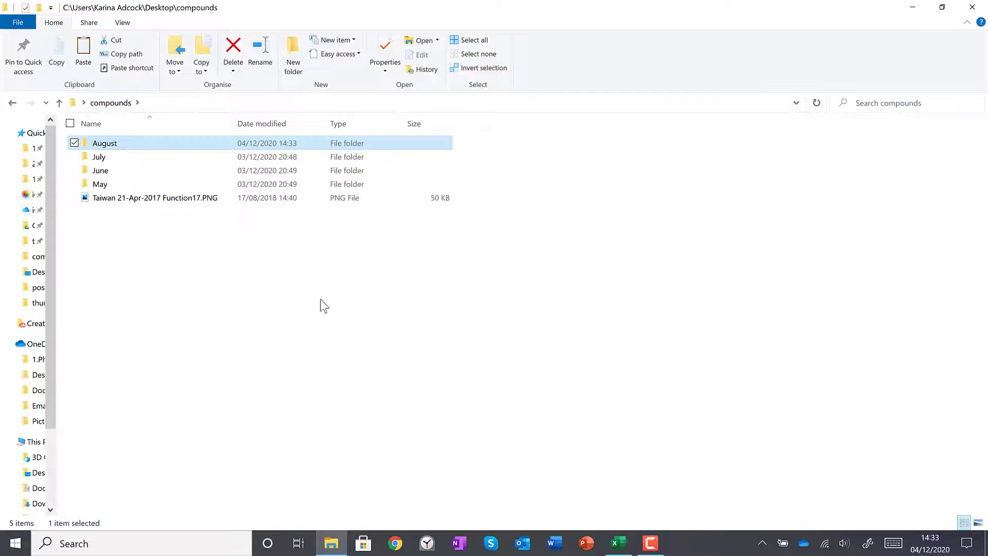
Refresh the compounds table so it lists 19 files, including the five new August ones
key("alt+Tab")
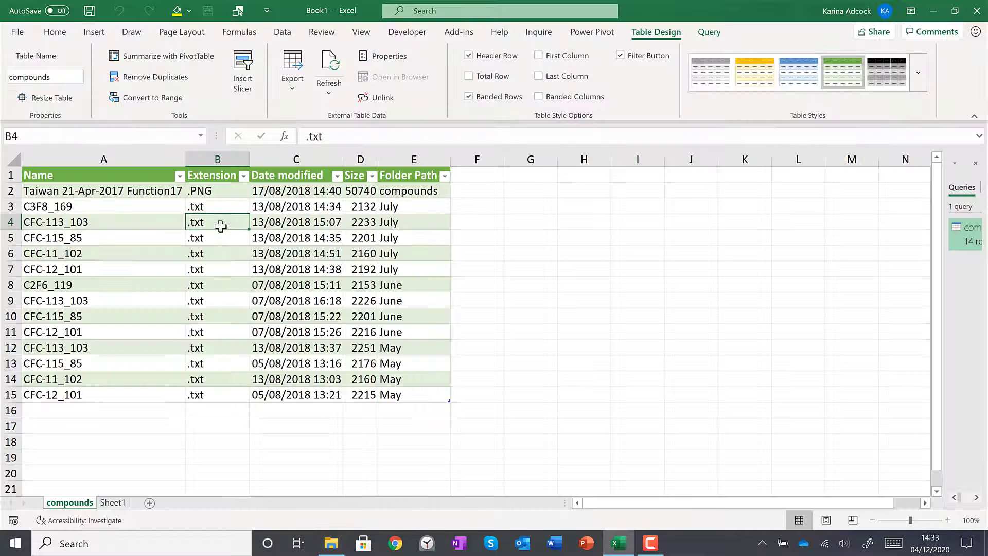
right_click(220, 226)
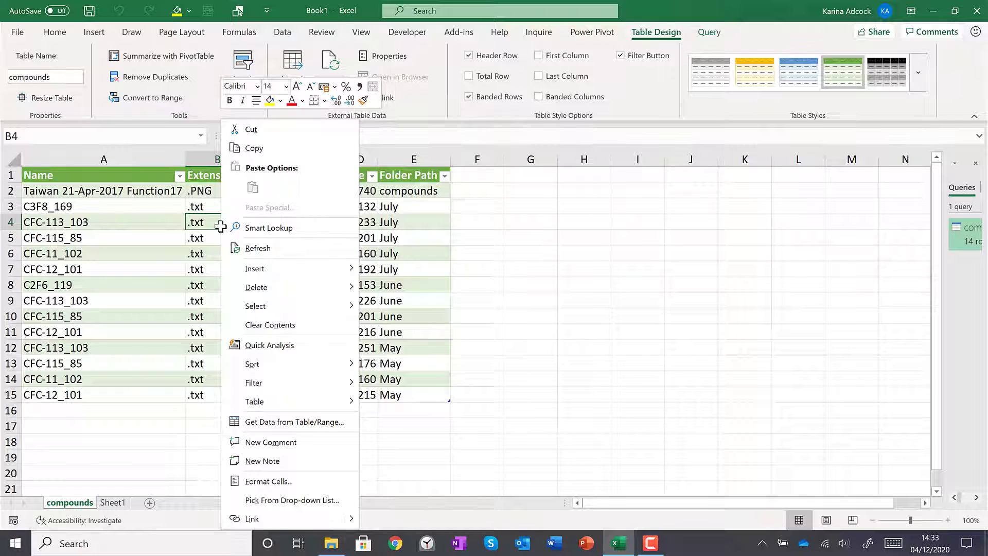
left_click(314, 249)
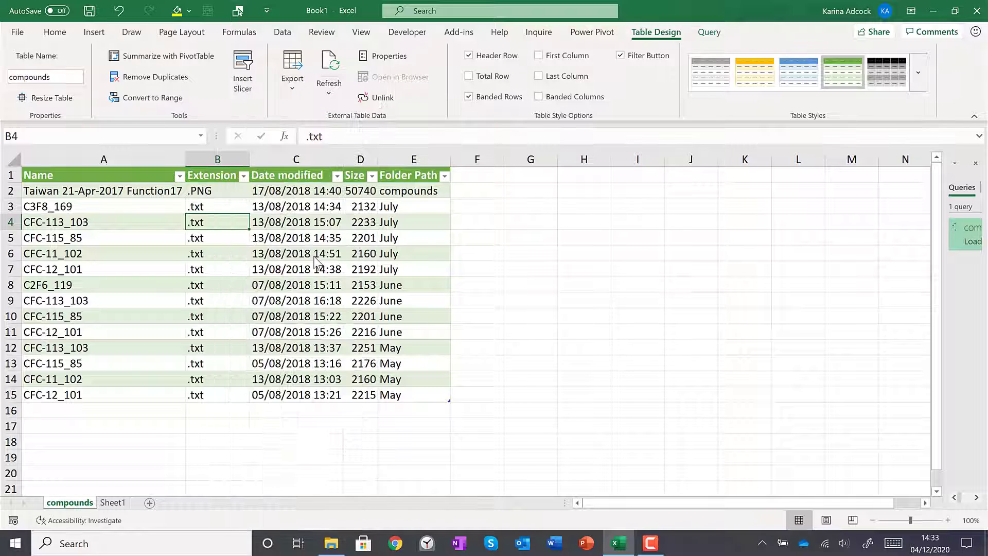
left_click_drag(265, 232, 412, 268)
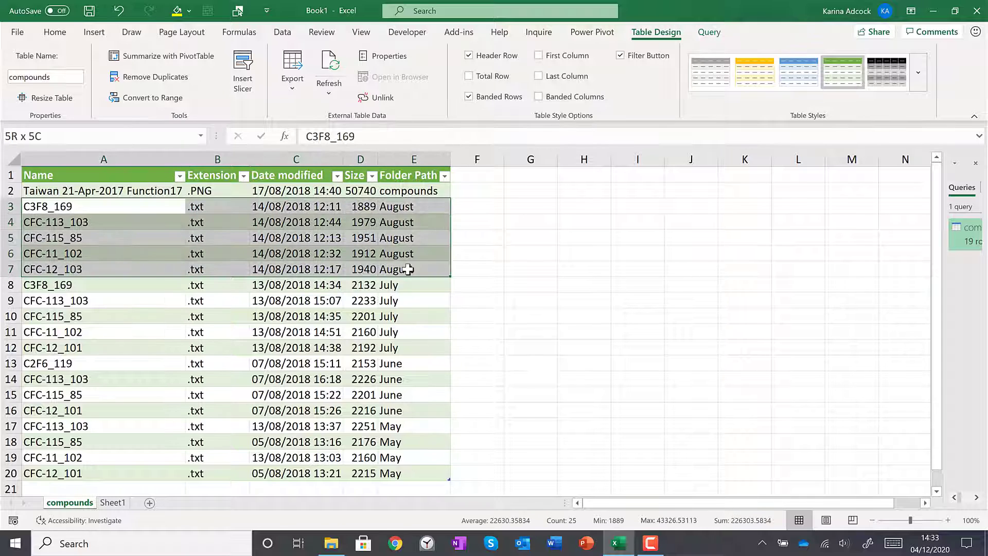
left_click(520, 253)
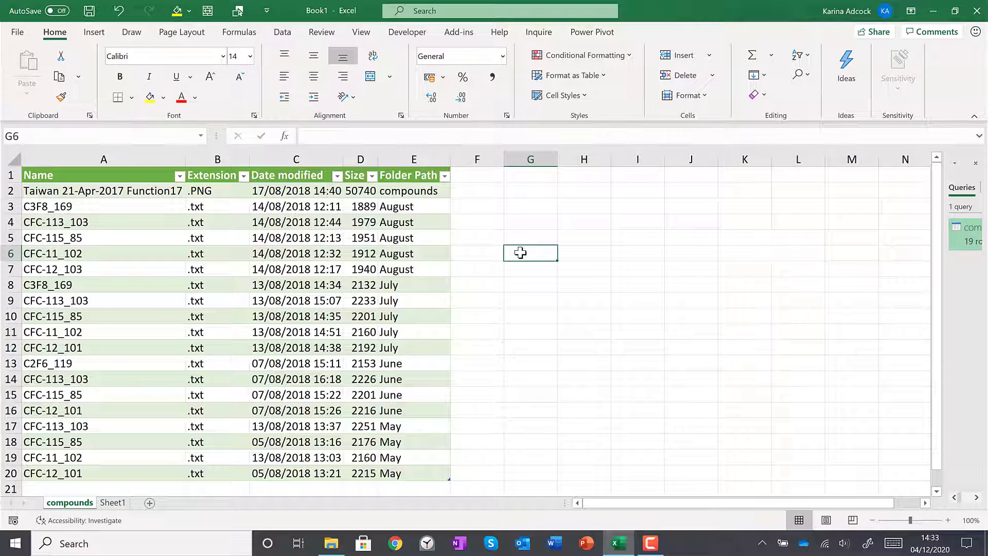